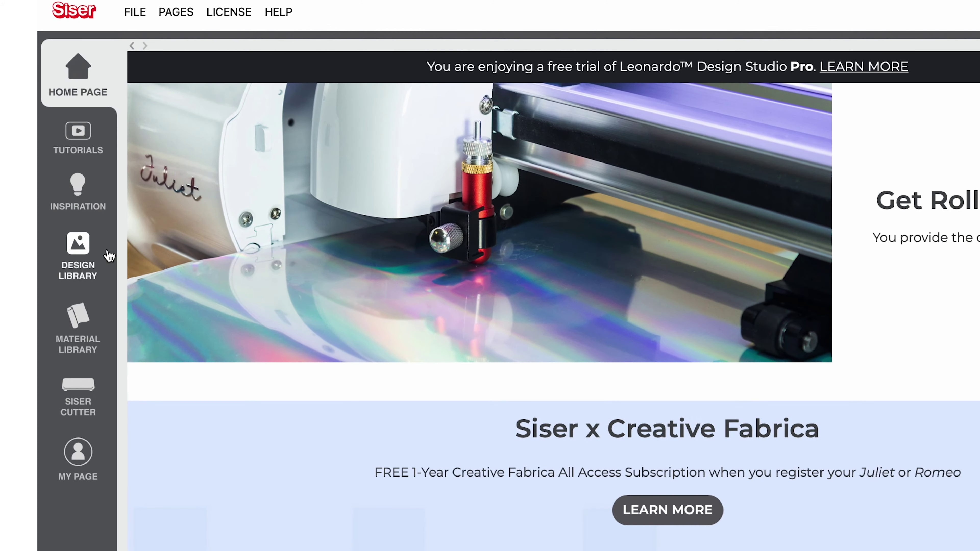
Step: Go from the Design Library to Leonardo Apprentice and its tutorial
left_click(109, 255)
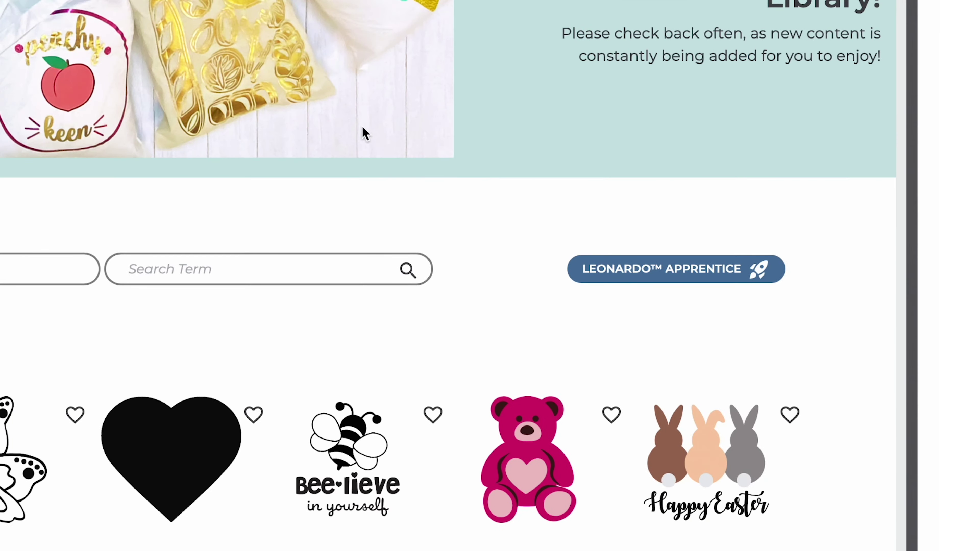
left_click(571, 272)
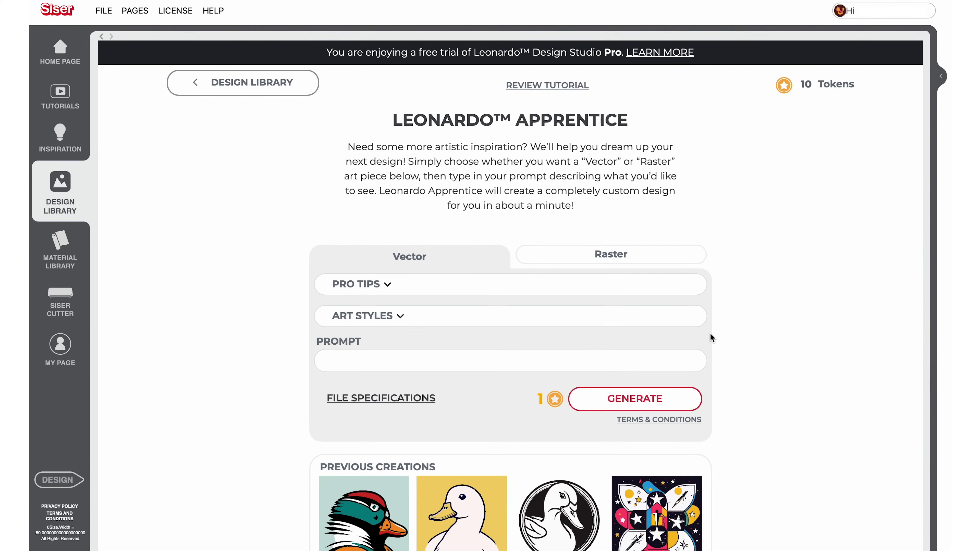
left_click(571, 88)
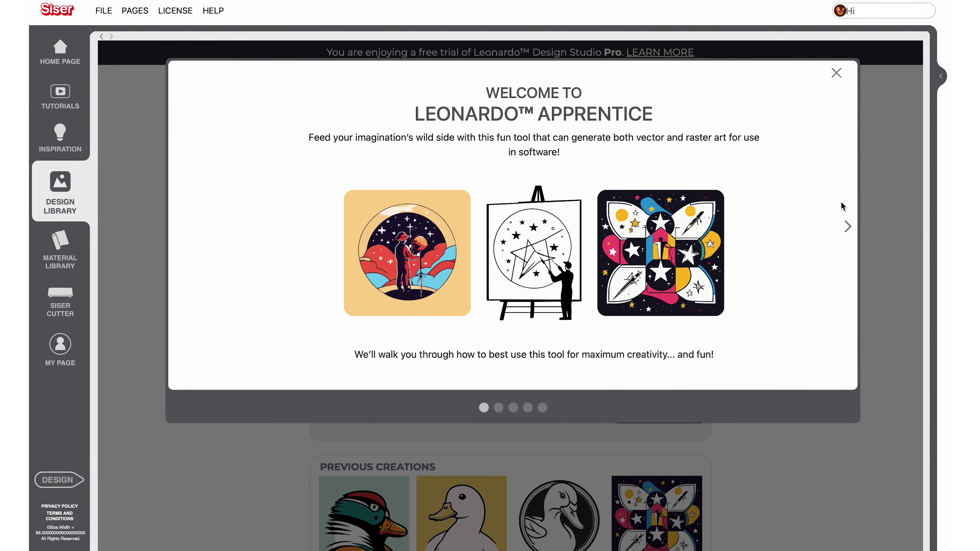
left_click(847, 227)
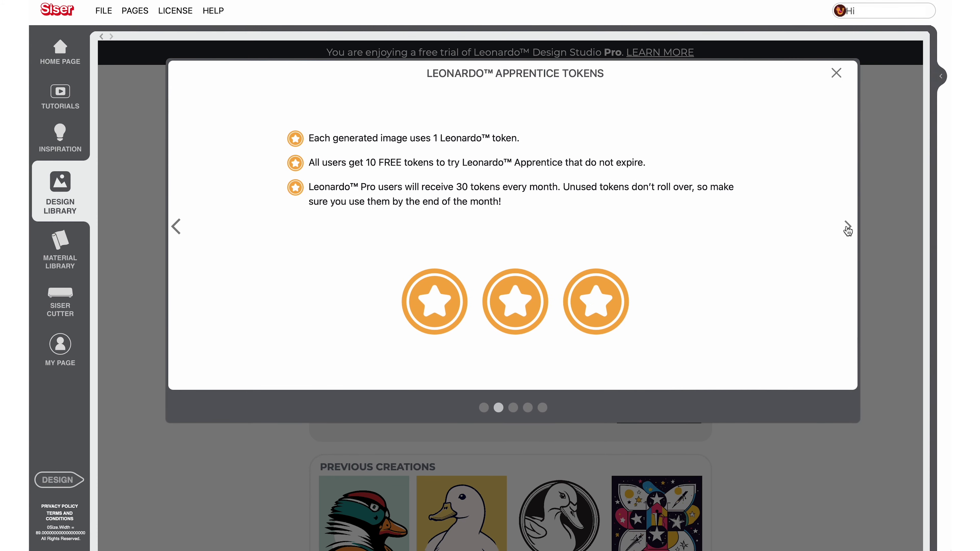
left_click(847, 228)
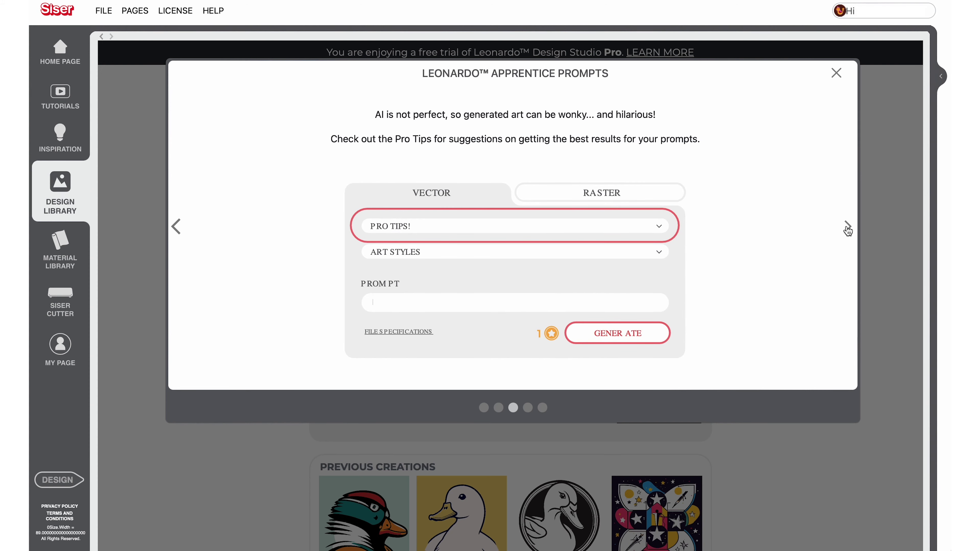
left_click(847, 228)
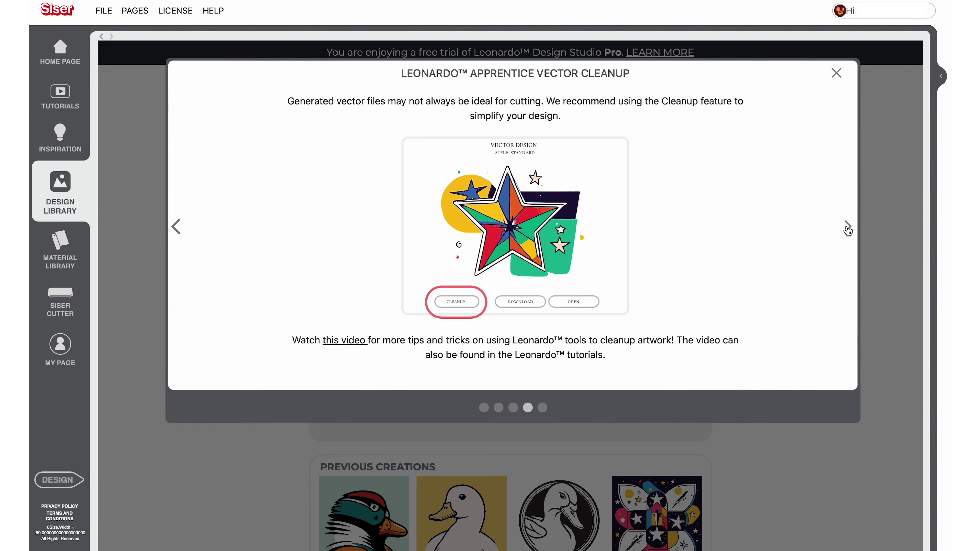
left_click(847, 228)
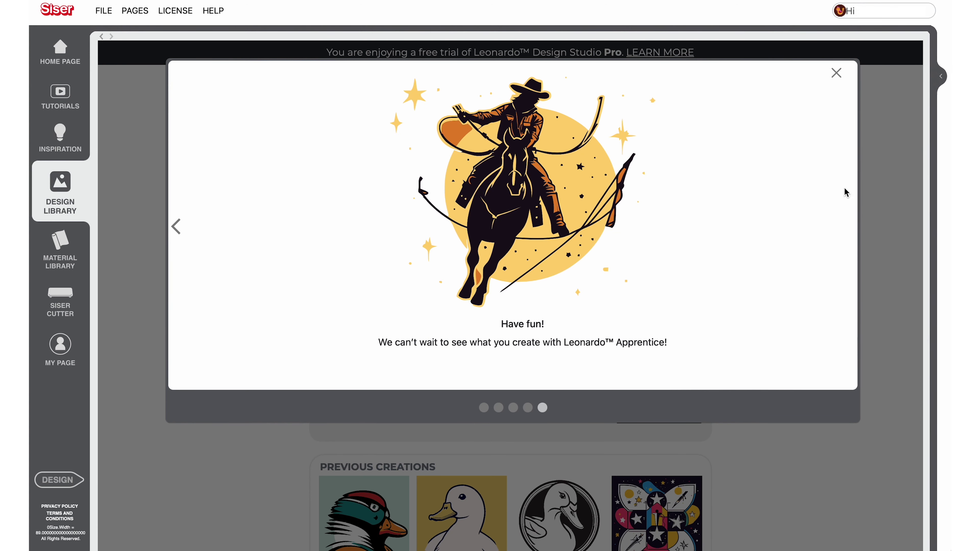
left_click(835, 73)
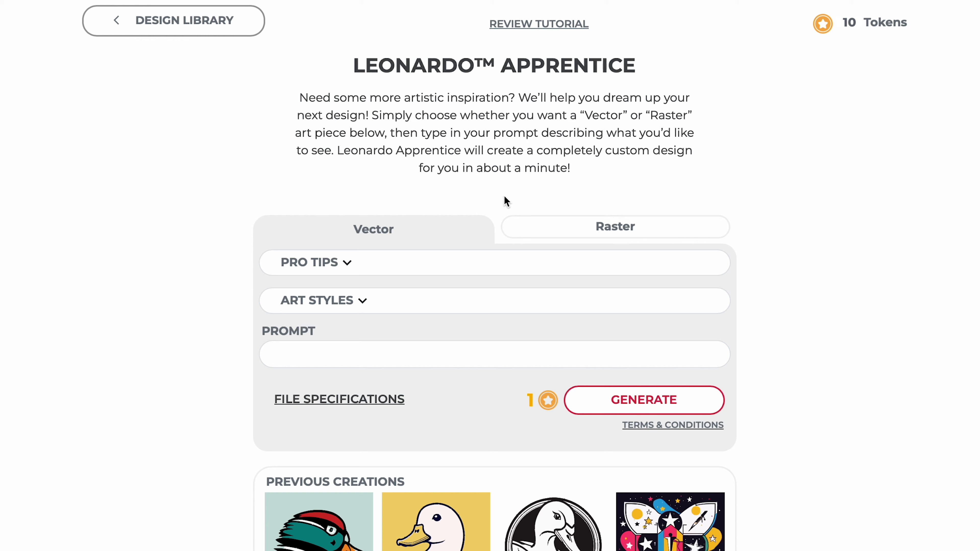
left_click(531, 225)
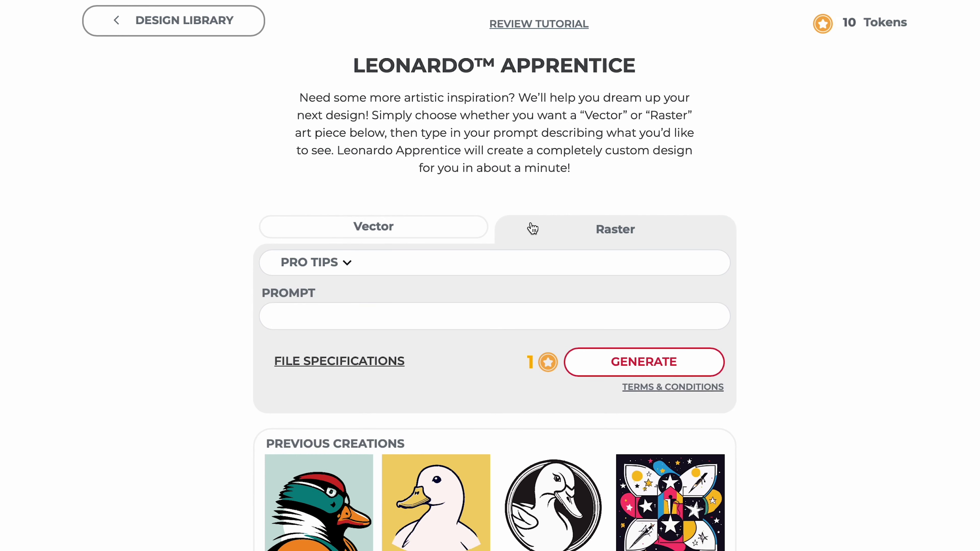
left_click(476, 230)
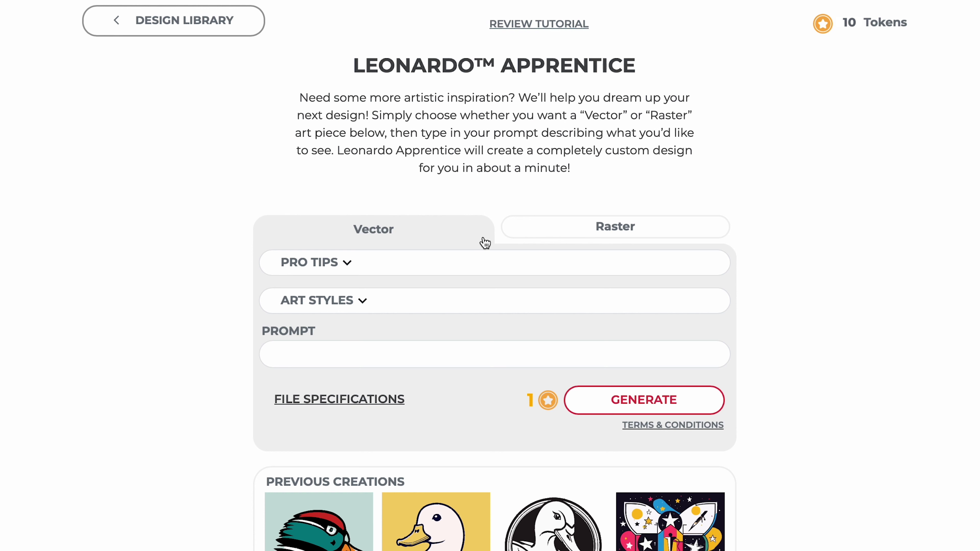
left_click(658, 272)
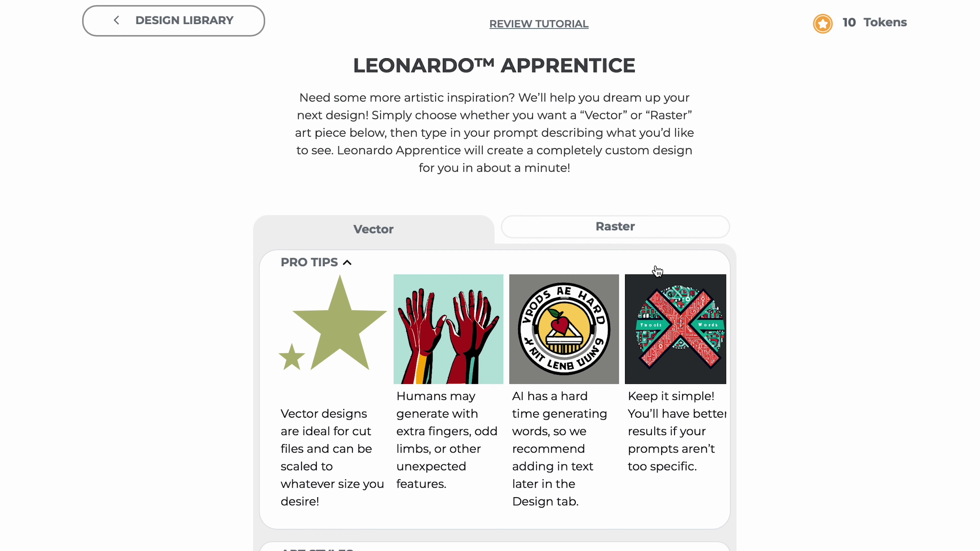
left_click(658, 271)
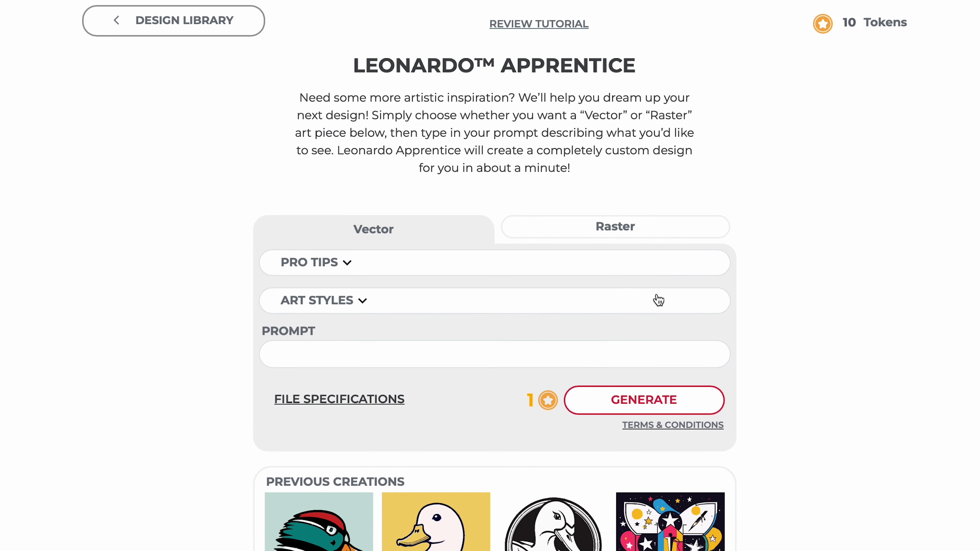
left_click(659, 301)
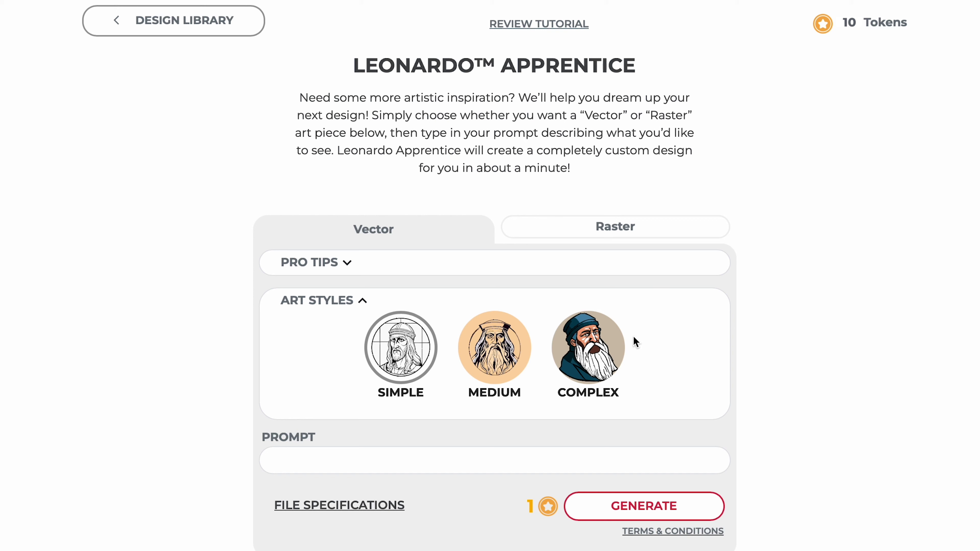
left_click(614, 347)
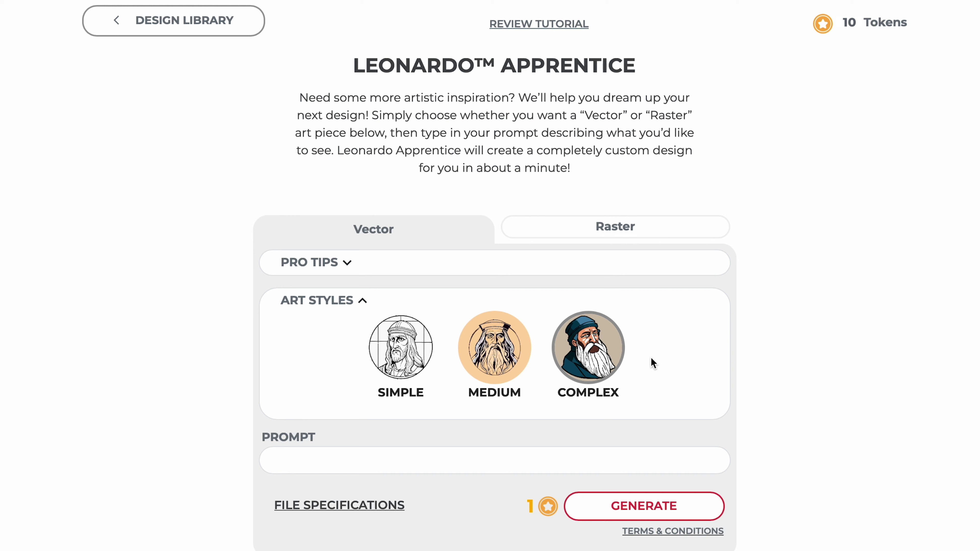
left_click(660, 307)
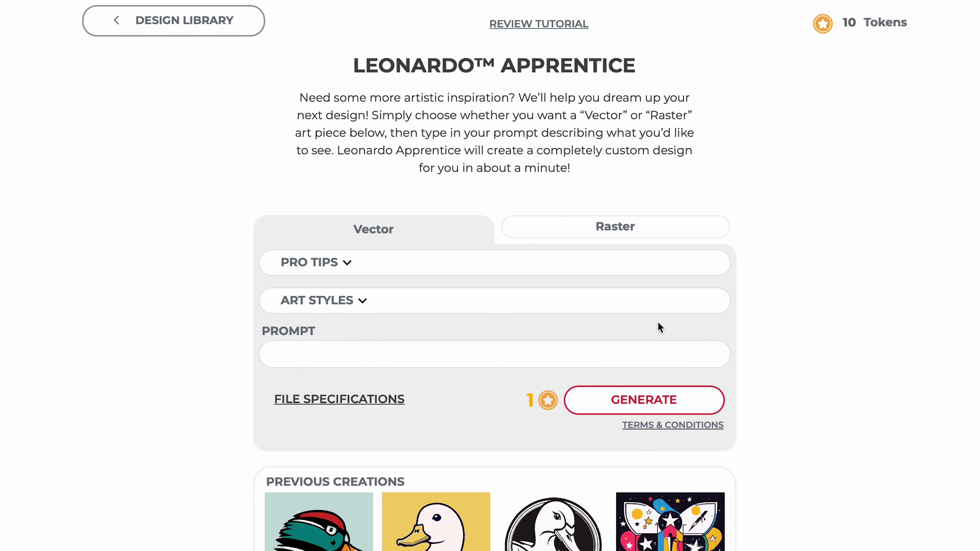
left_click(655, 349)
Step: Generate a cartoon duck design from the prompt '90’s Duck'
type("90’s Duck")
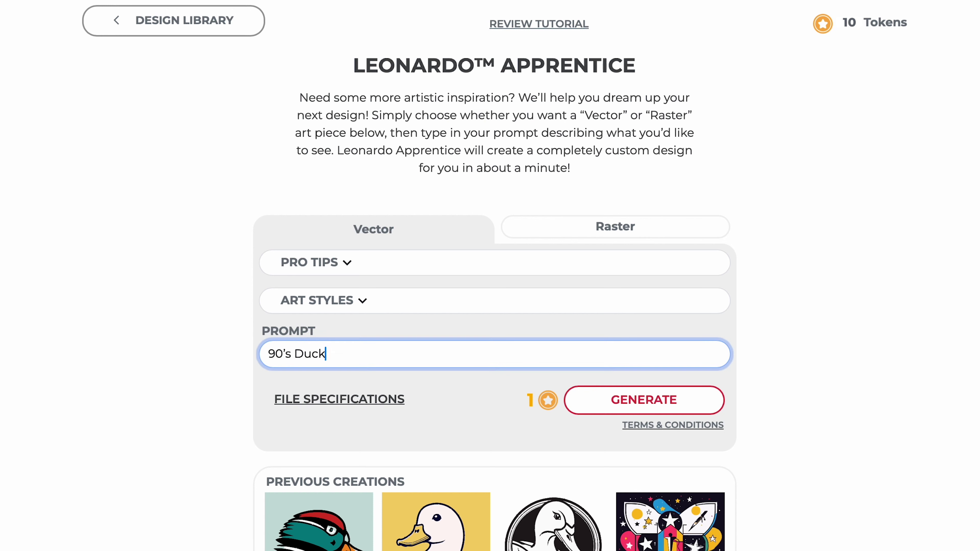
left_click(714, 399)
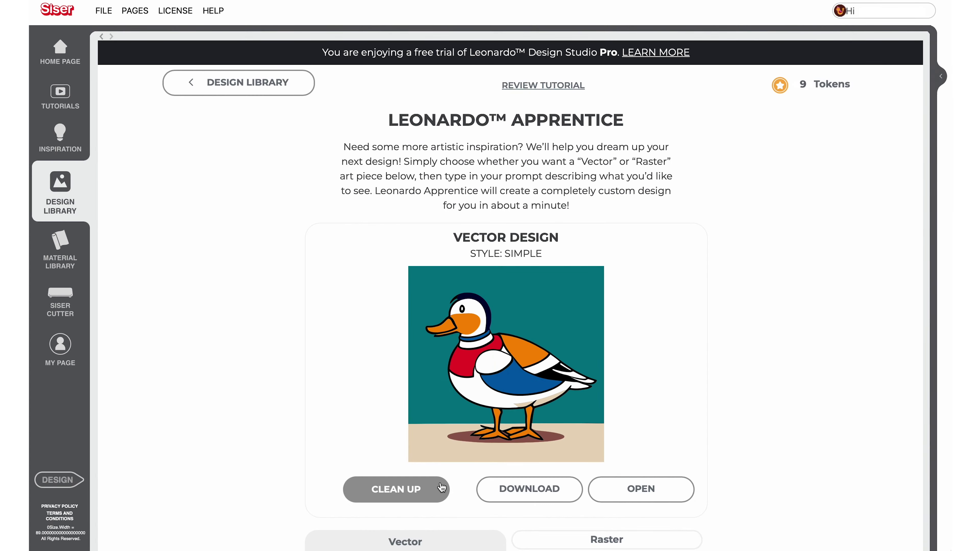
Step: Simplify the generated duck to 44% in Cleanup and open it on the artboard
left_click(421, 466)
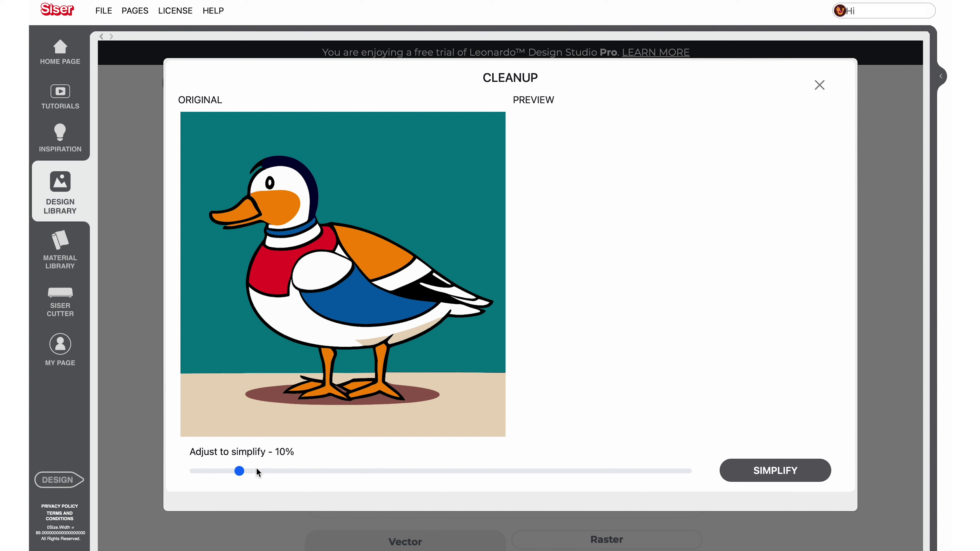
left_click_drag(239, 471, 348, 471)
left_click(785, 474)
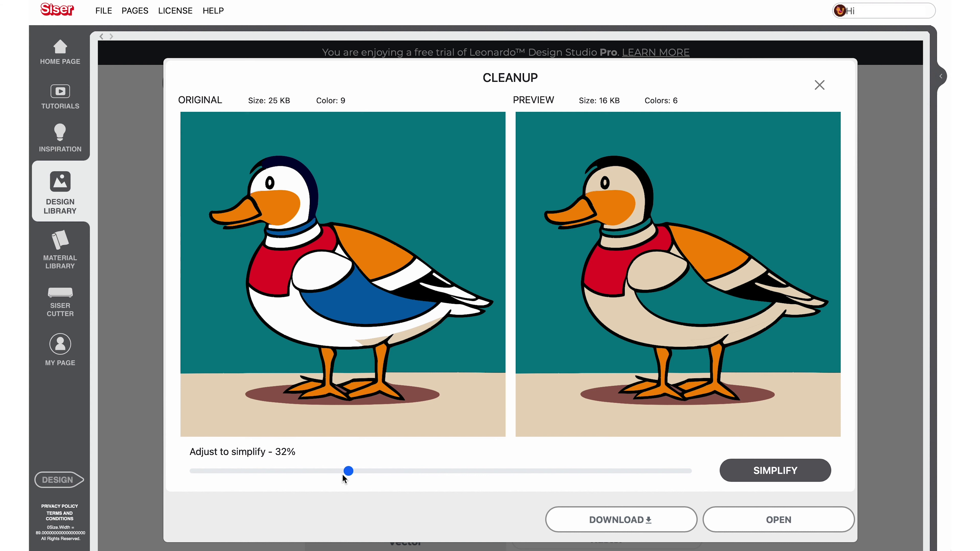
left_click_drag(349, 471, 408, 472)
left_click(731, 469)
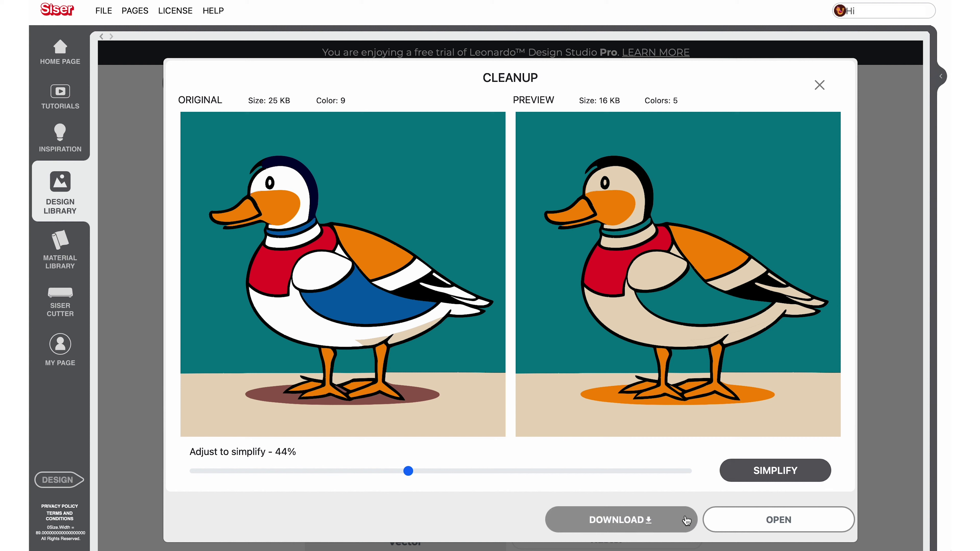
left_click(718, 516)
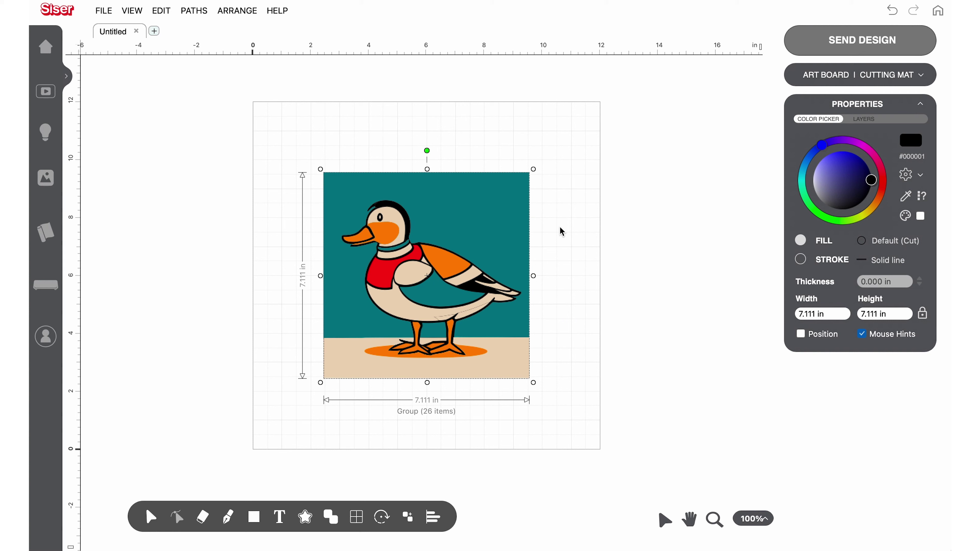
Step: Ungroup the duck and weld all cream-coloured pieces into one shape
right_click(524, 226)
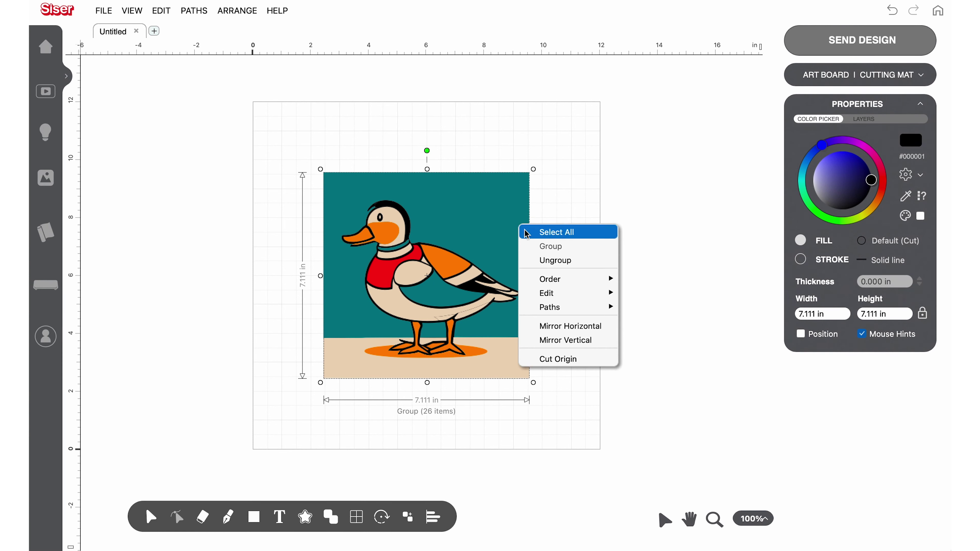
left_click(531, 263)
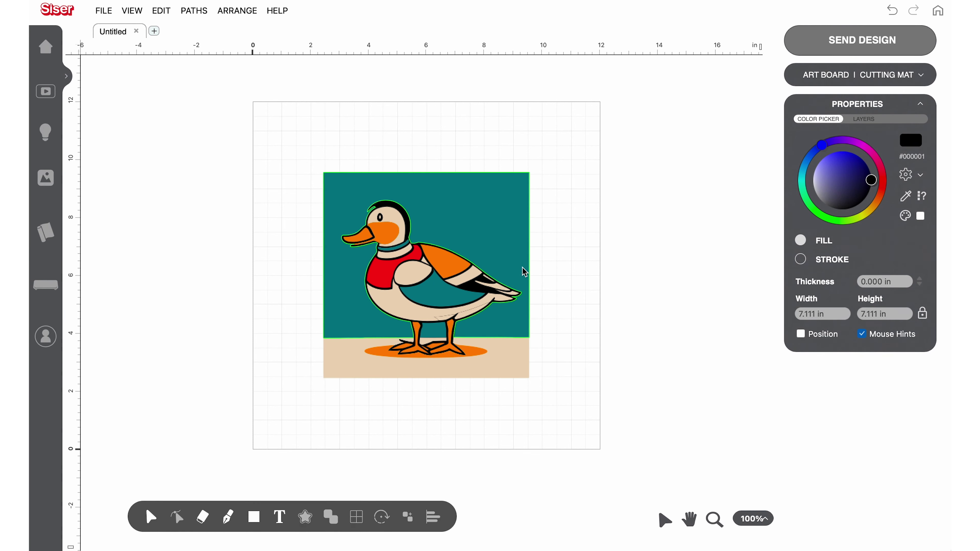
left_click(484, 310)
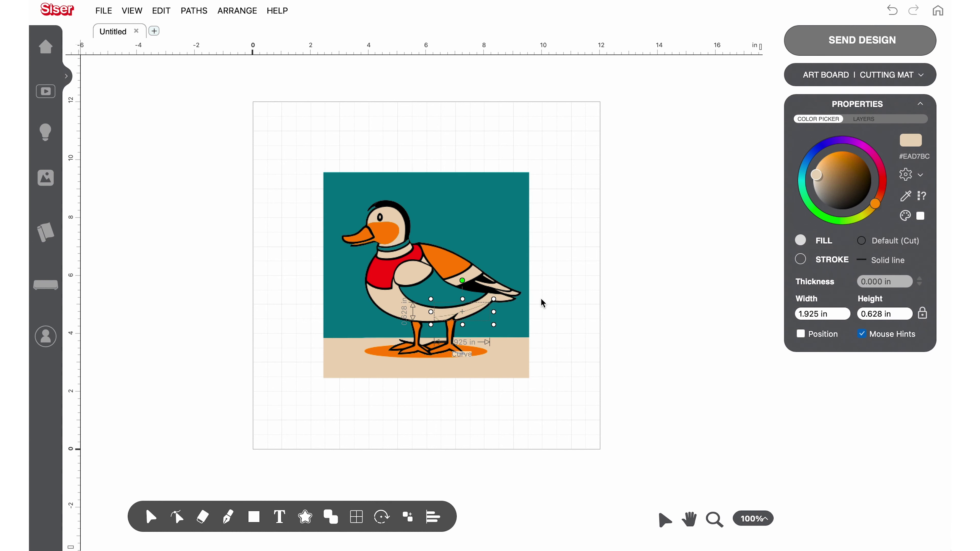
left_click(923, 179)
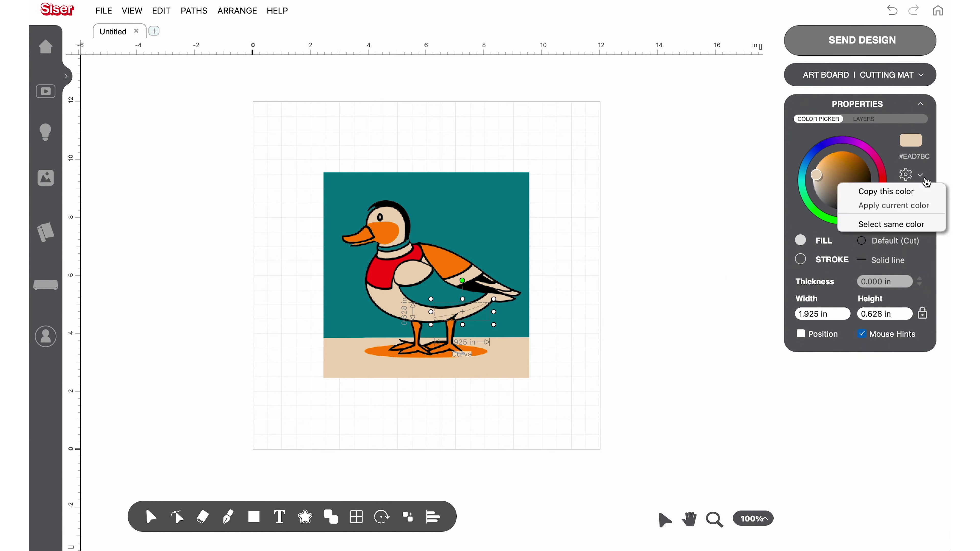
left_click(915, 223)
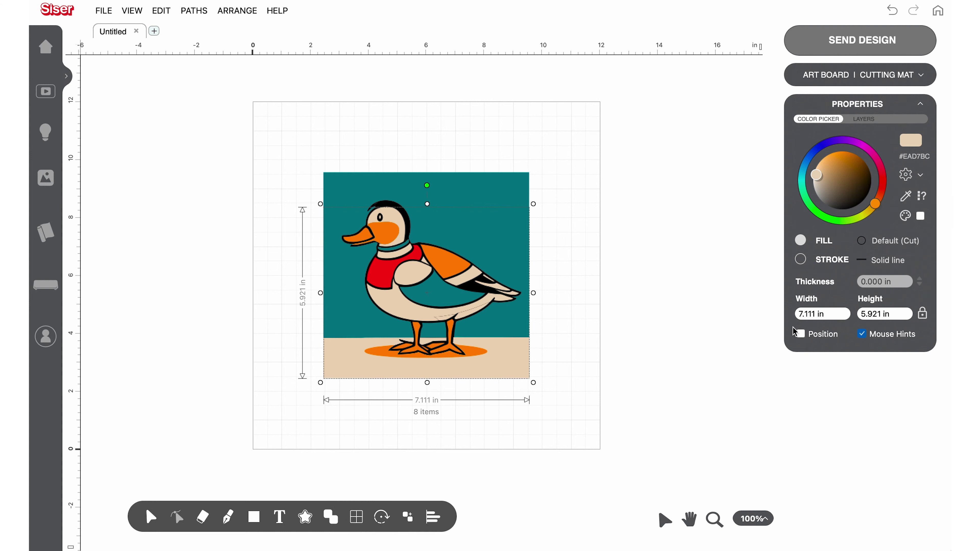
mouse_move(335, 515)
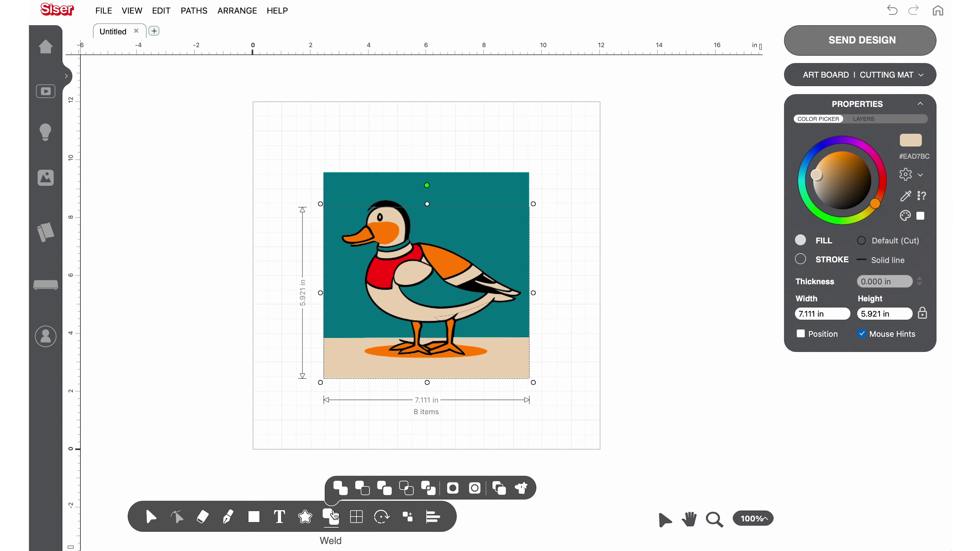
left_click(342, 498)
Step: Weld all orange-coloured pieces of the duck into one shape
left_click(461, 272)
left_click(913, 175)
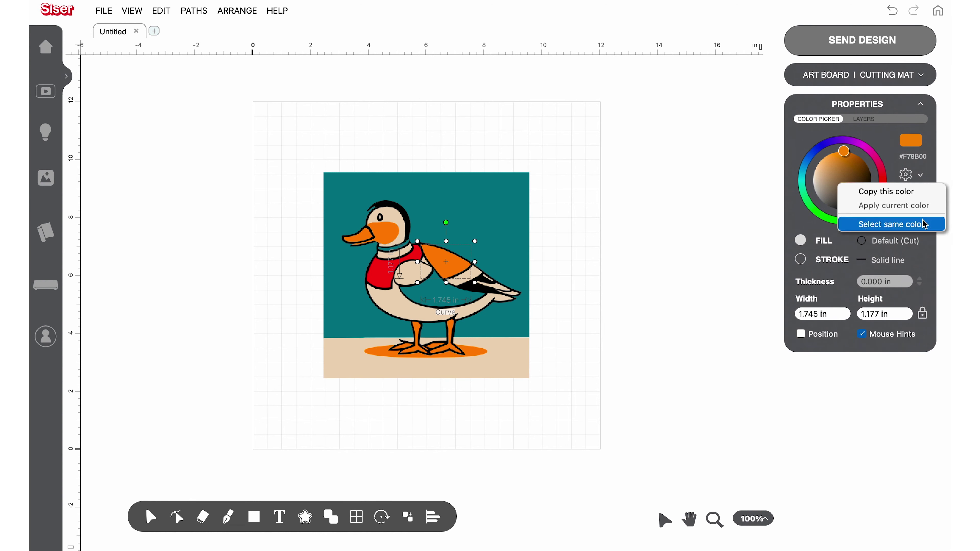
left_click(895, 223)
mouse_move(333, 516)
left_click(340, 489)
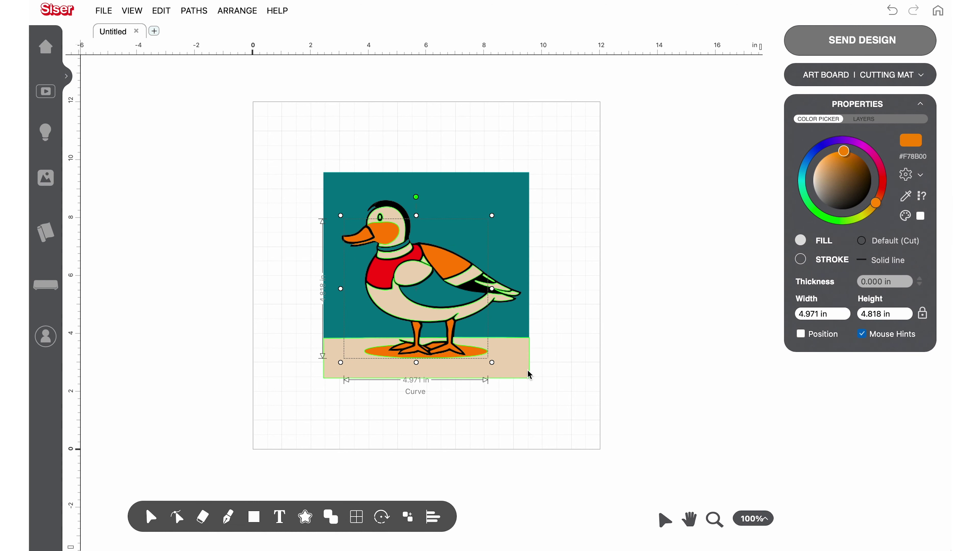
Step: Delete the teal background square, leaving the duck and beige ground strip
left_click(474, 192)
key("Delete")
left_click_drag(433, 329, 480, 328)
key("ctrl+z")
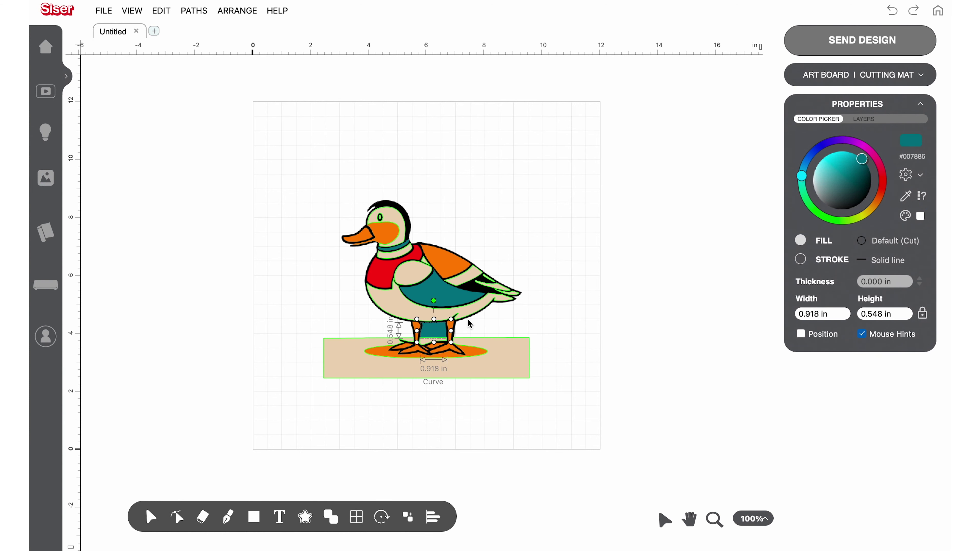
left_click(470, 324)
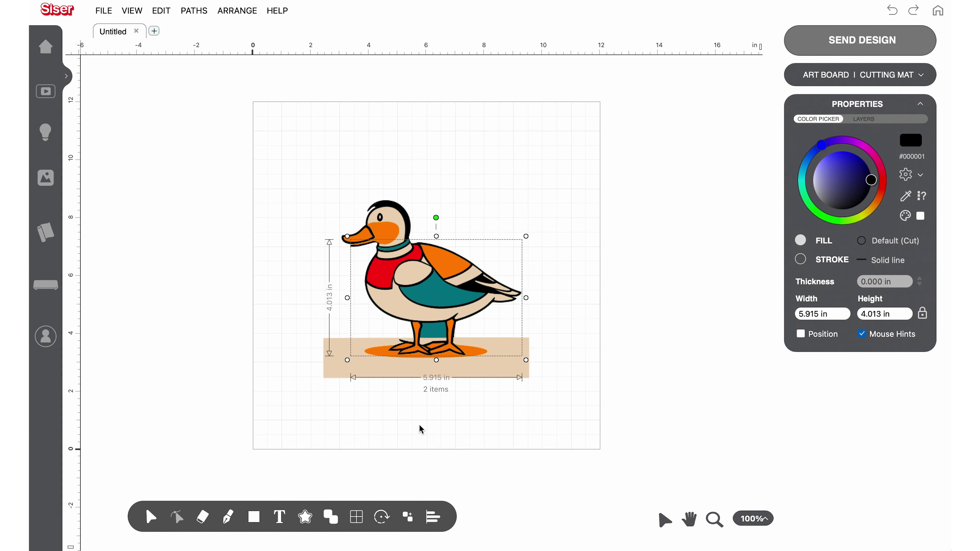
Step: Weld the duck into a single black outline with the beige ground strip removed
mouse_move(332, 517)
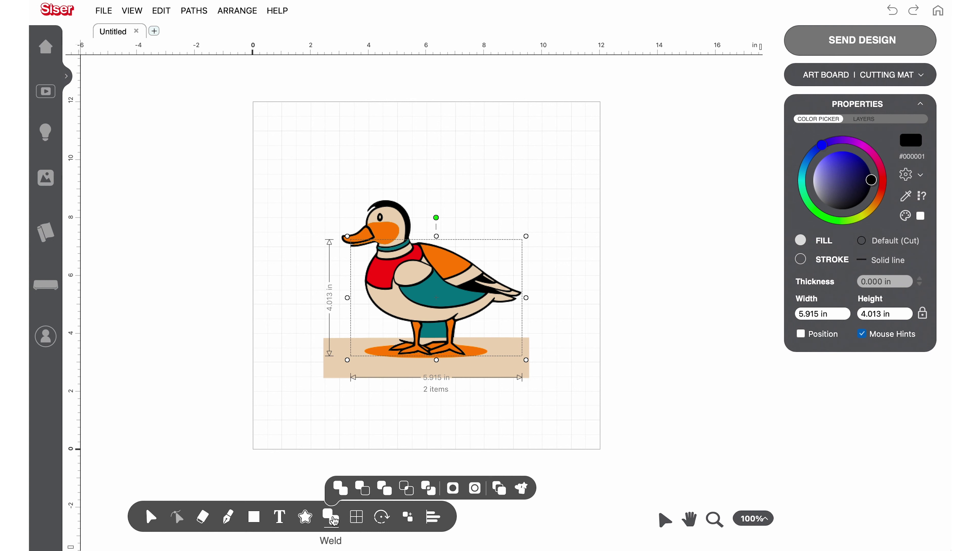
left_click(363, 493)
key("ctrl+a")
mouse_move(330, 518)
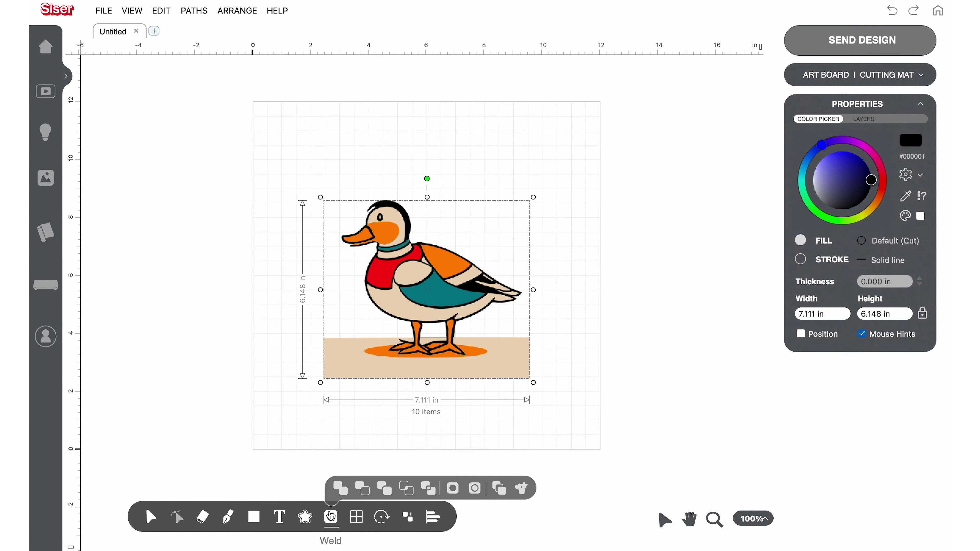
left_click(451, 489)
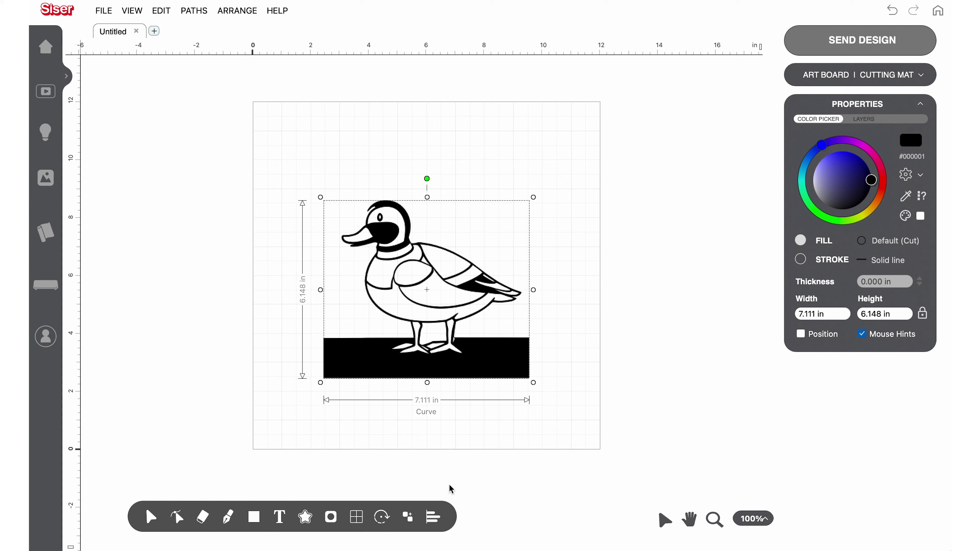
left_click(489, 428)
key("ctrl+z")
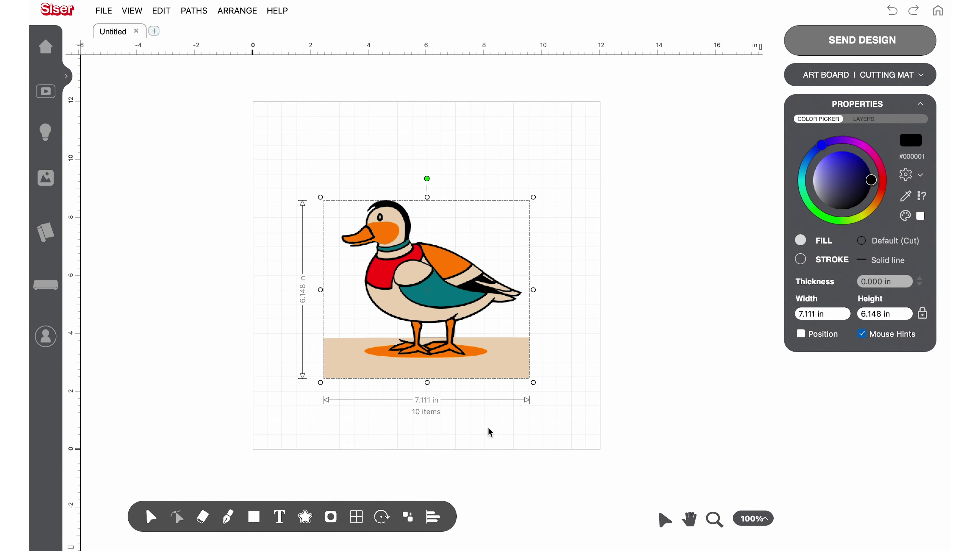
left_click(532, 425)
left_click(336, 486)
left_click(331, 518)
left_click(336, 486)
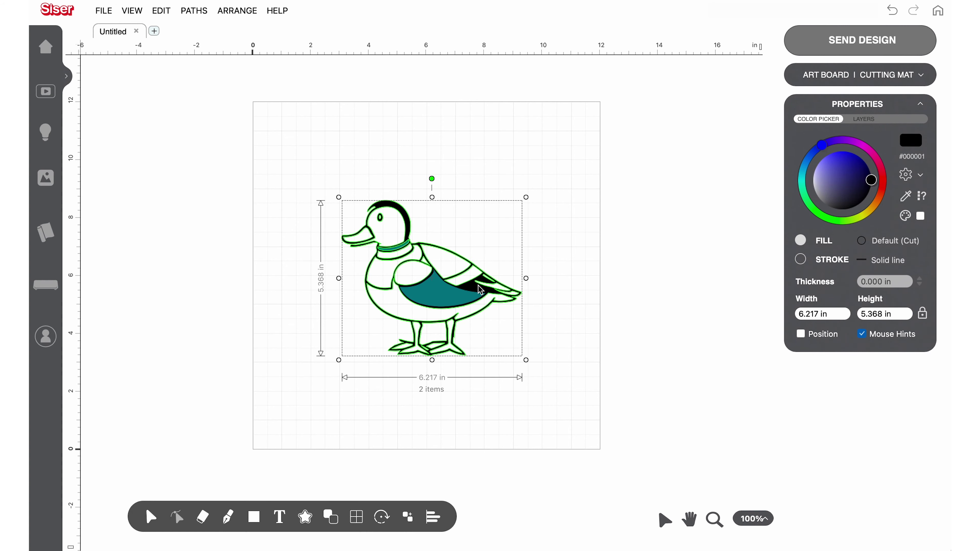
left_click(575, 326)
Step: Add the text "what's quackin'" and place it below the duck
left_click(285, 509)
type("what's quackin'")
left_click(638, 446)
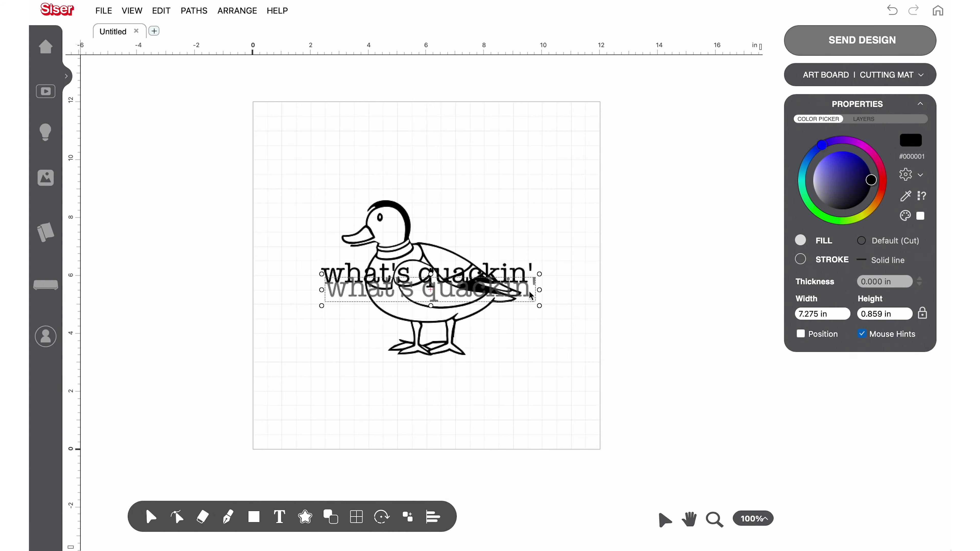
left_click_drag(529, 285, 534, 383)
left_click(569, 285)
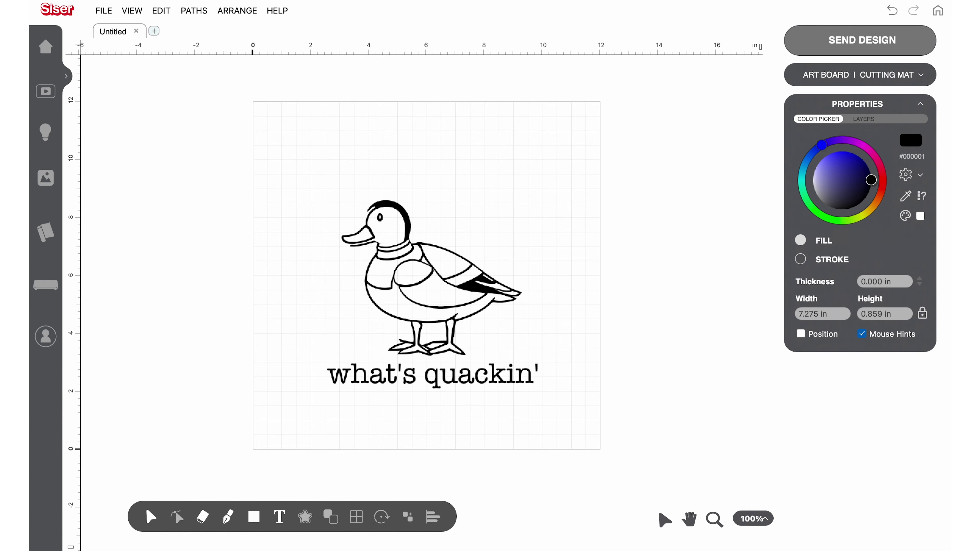